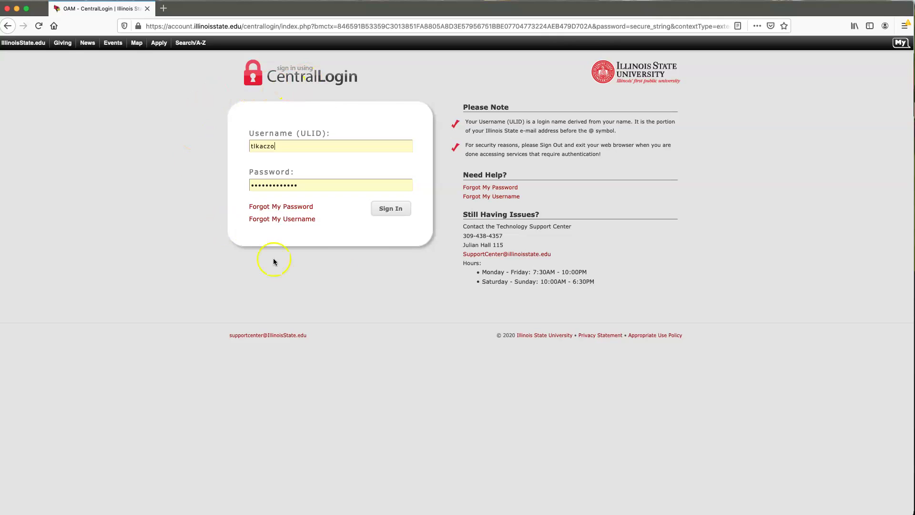
Step: Attempt the university Zoom sign-in, then return to the illinoisstate.zoom.us landing page
{"action": "left_click", "coordinate": [378, 208]}
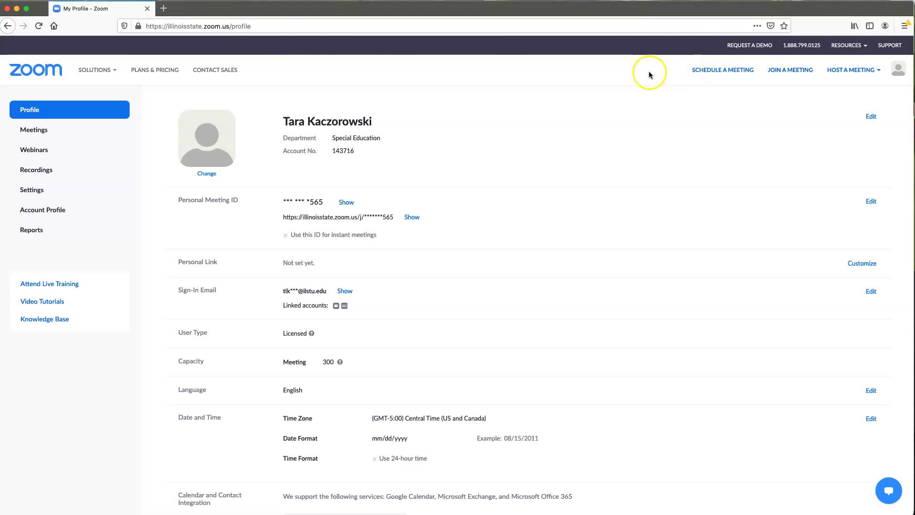
{"action": "left_click", "coordinate": [15, 27]}
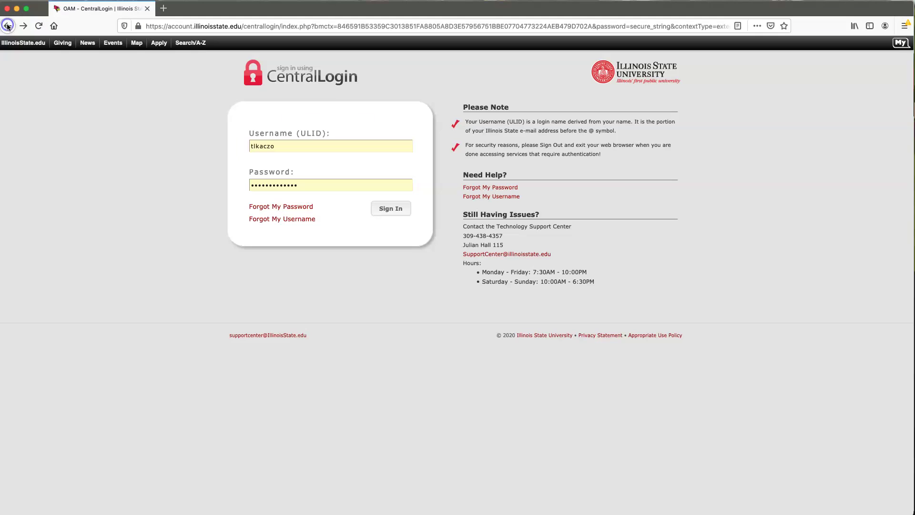
{"action": "left_click", "coordinate": [16, 27]}
Step: Scroll down to the Pro license information and the Zoom Resources links
{"action": "scroll", "coordinate": [490, 337], "scroll_direction": "down", "scroll_amount": 5}
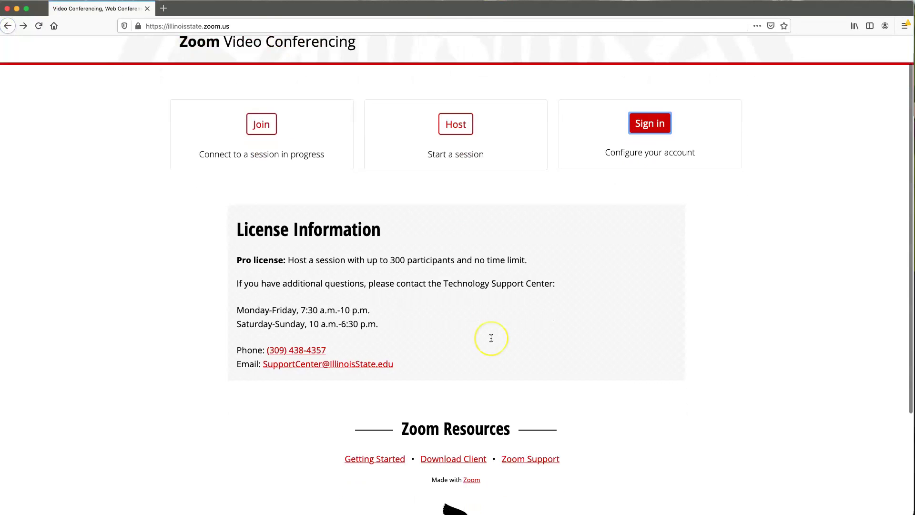
{"action": "left_click", "coordinate": [472, 340]}
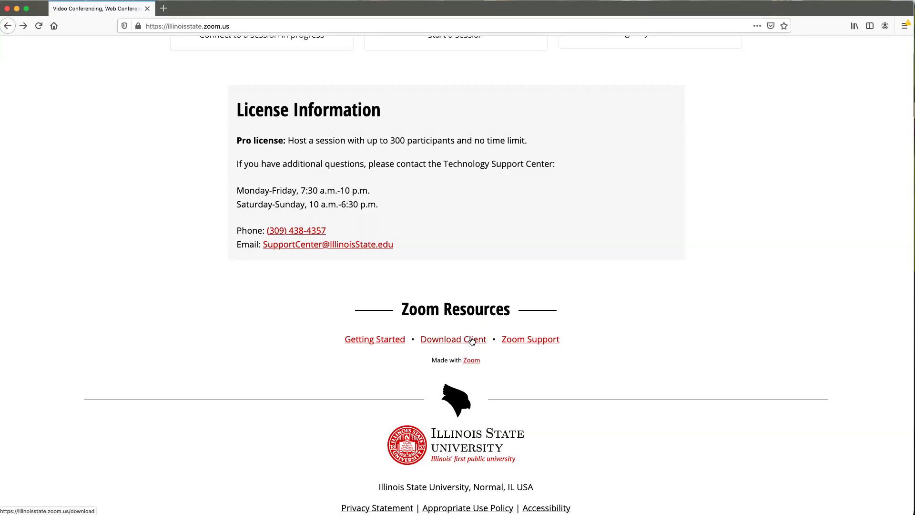
{"action": "left_click", "coordinate": [289, 248]}
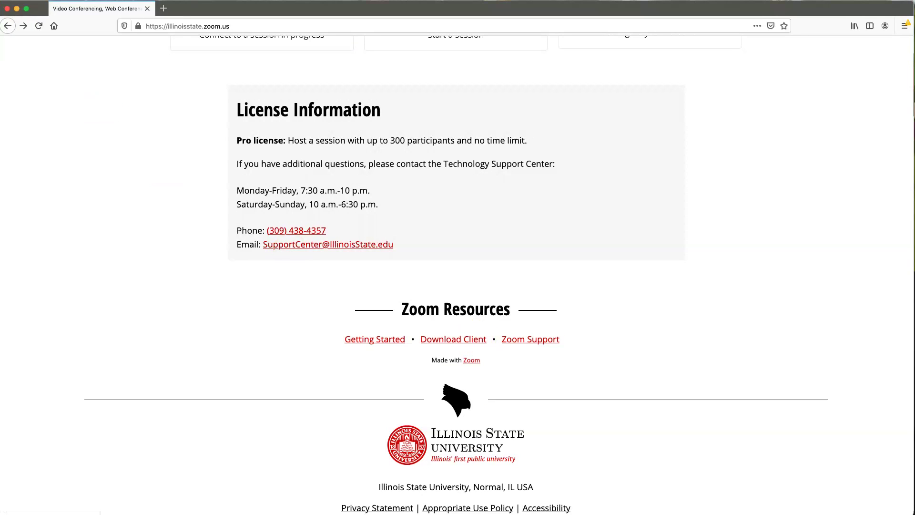
Step: Switch to the SED 368 006 FA2020 course site in Chrome and open its Site Info page
{"action": "left_click", "coordinate": [7, 9]}
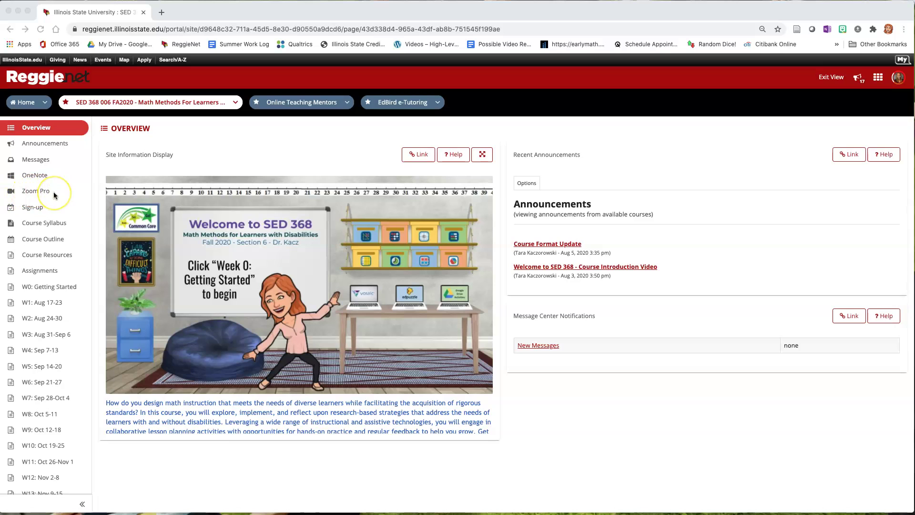
{"action": "scroll", "coordinate": [54, 195], "scroll_direction": "down", "scroll_amount": 5}
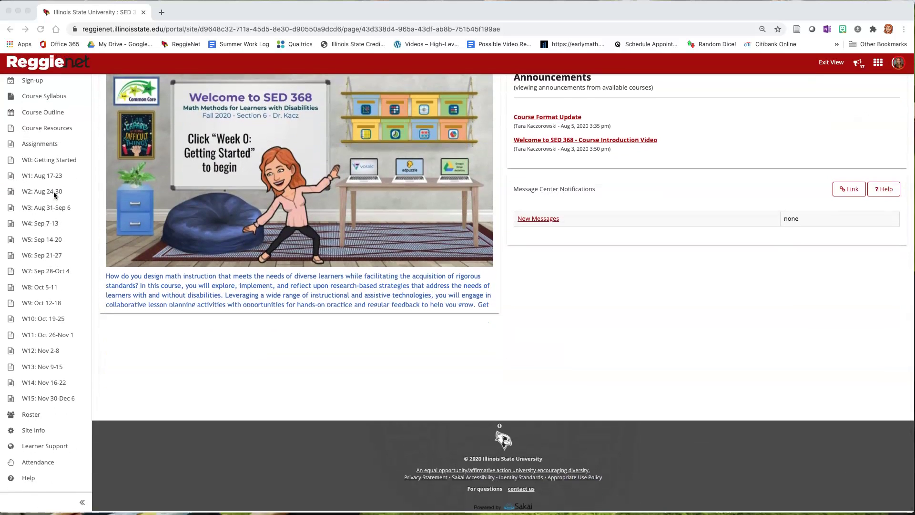
{"action": "left_click", "coordinate": [33, 432]}
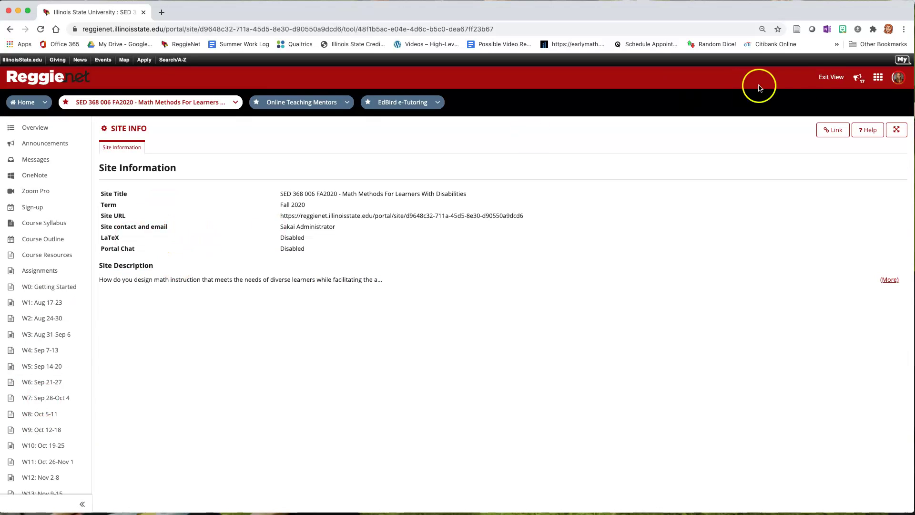
Step: In full maintainer view, confirm Zoom Pro is checked under External Tools in Manage Tools, then cancel
{"action": "left_click", "coordinate": [828, 79]}
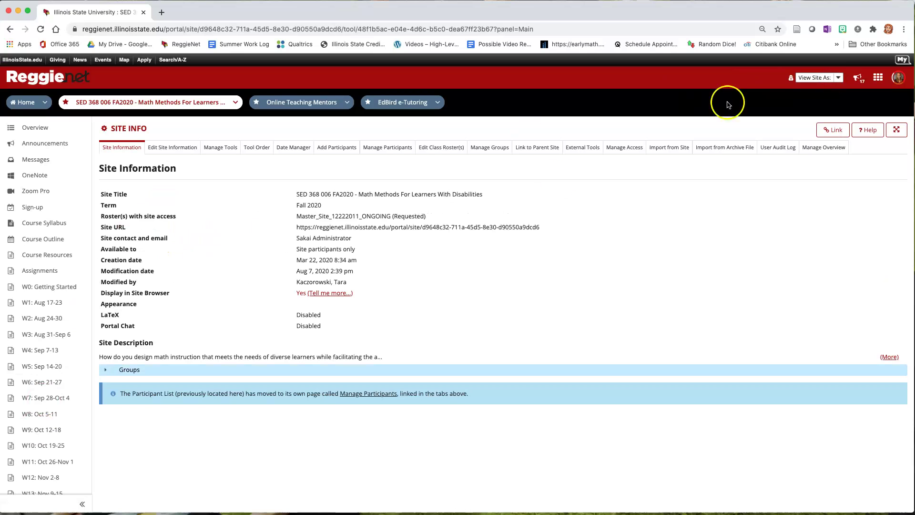
{"action": "left_click", "coordinate": [211, 150]}
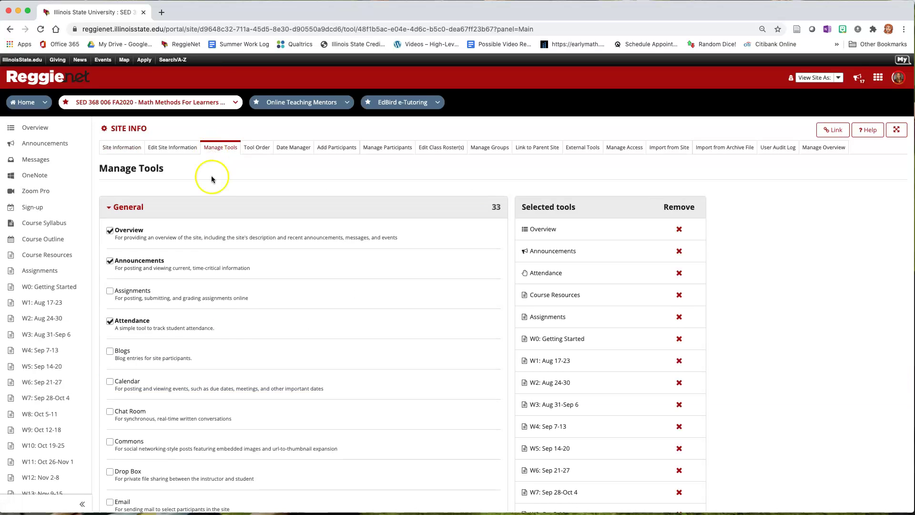
{"action": "scroll", "coordinate": [227, 338], "scroll_direction": "down", "scroll_amount": 3}
{"action": "scroll", "coordinate": [227, 337], "scroll_direction": "down", "scroll_amount": 20}
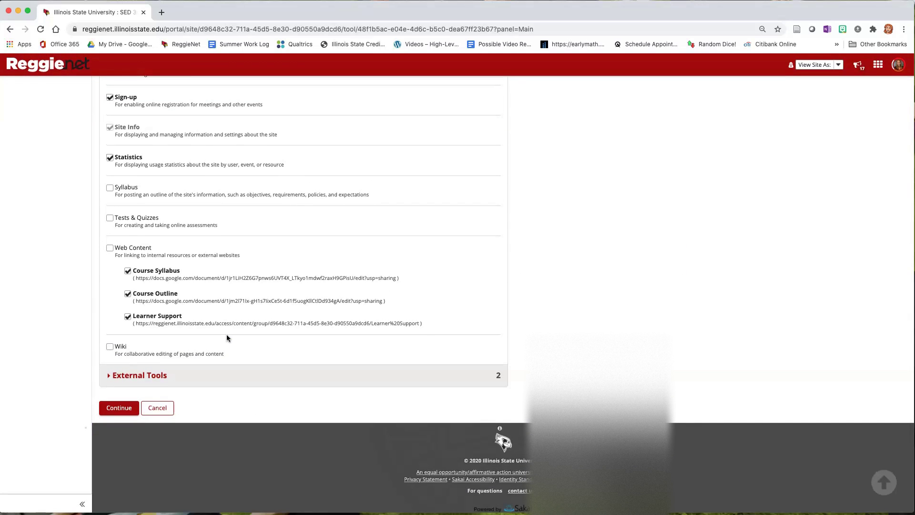
{"action": "left_click", "coordinate": [109, 376]}
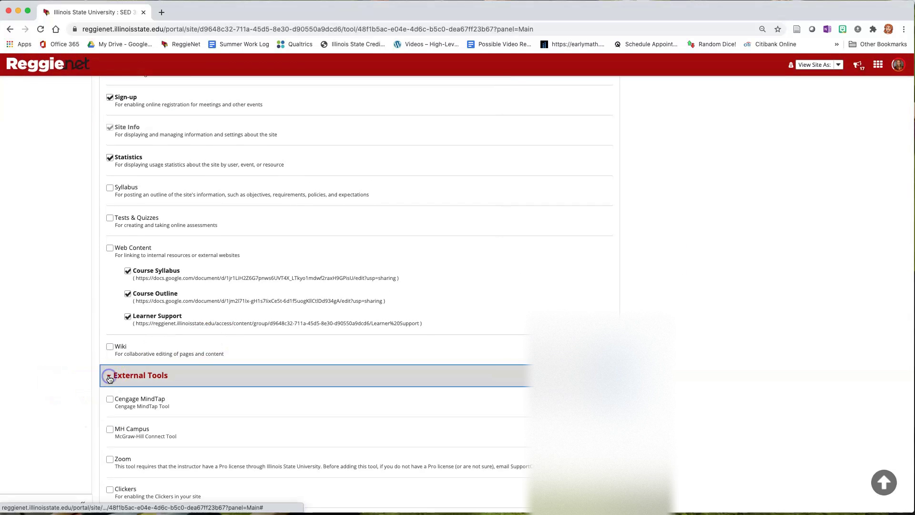
{"action": "scroll", "coordinate": [109, 379], "scroll_direction": "down", "scroll_amount": 4}
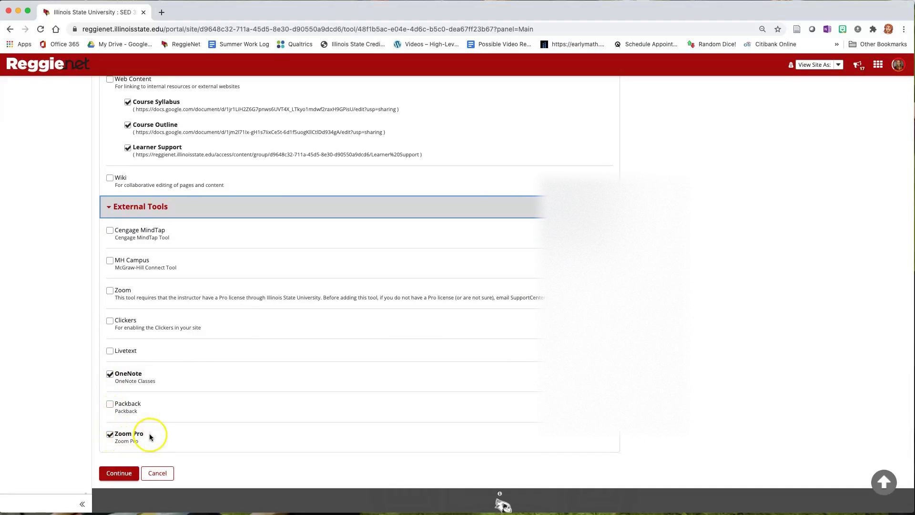
{"action": "left_click", "coordinate": [129, 475]}
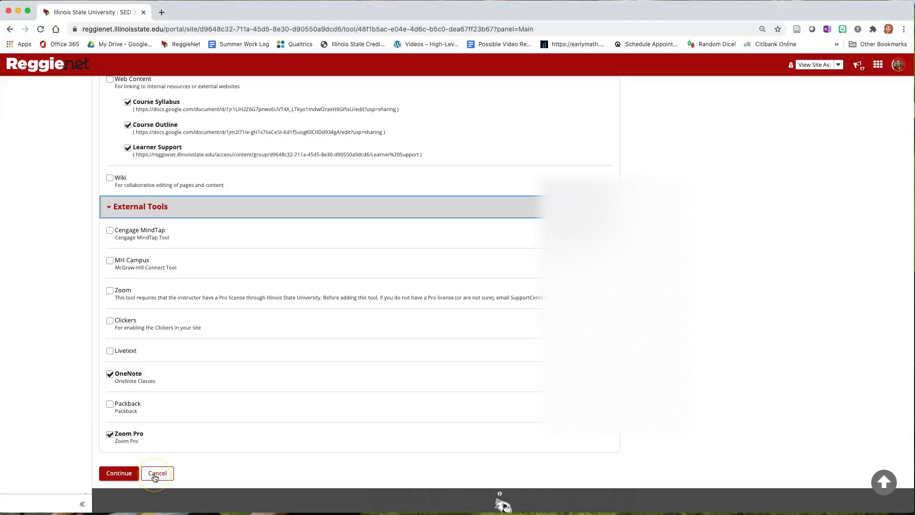
{"action": "left_click", "coordinate": [154, 477]}
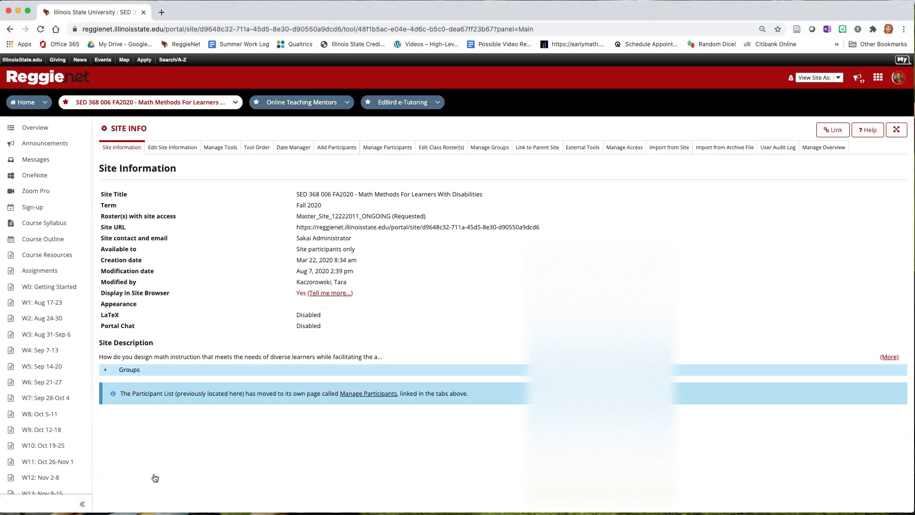
Step: Open the Zoom Pro tool, reload it, and tick 'Show my course meetings only'
{"action": "left_click", "coordinate": [42, 193]}
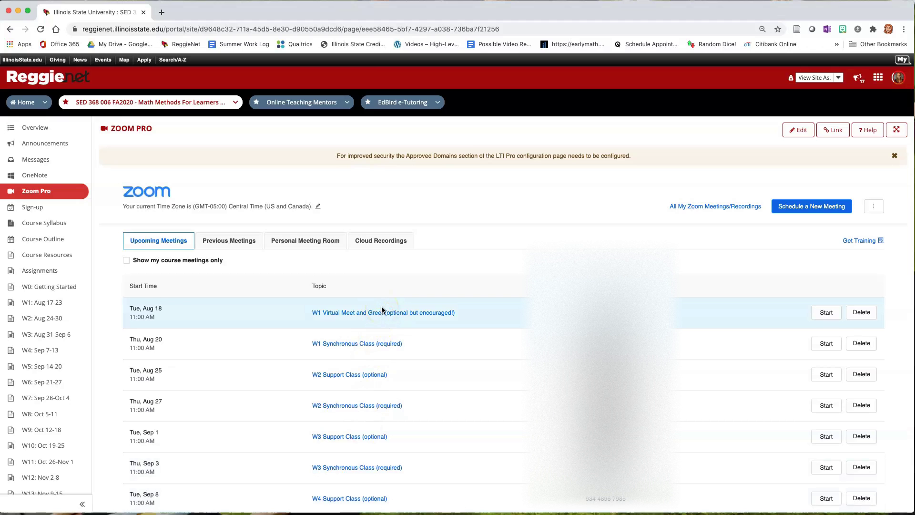
{"action": "left_click", "coordinate": [43, 190]}
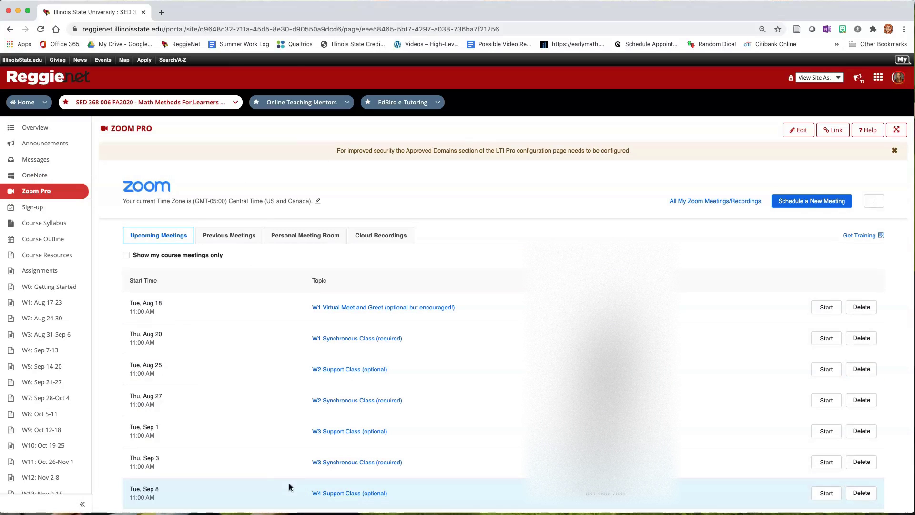
{"action": "left_click", "coordinate": [126, 256]}
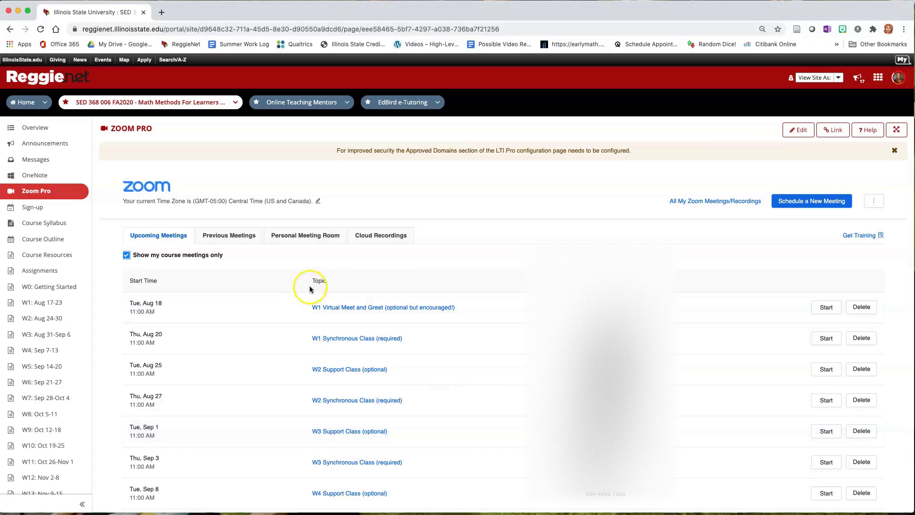
Step: Start a new meeting for 08/07/2020, 4:00 PM, 1 hour, with host and participant video on
{"action": "left_click", "coordinate": [834, 206]}
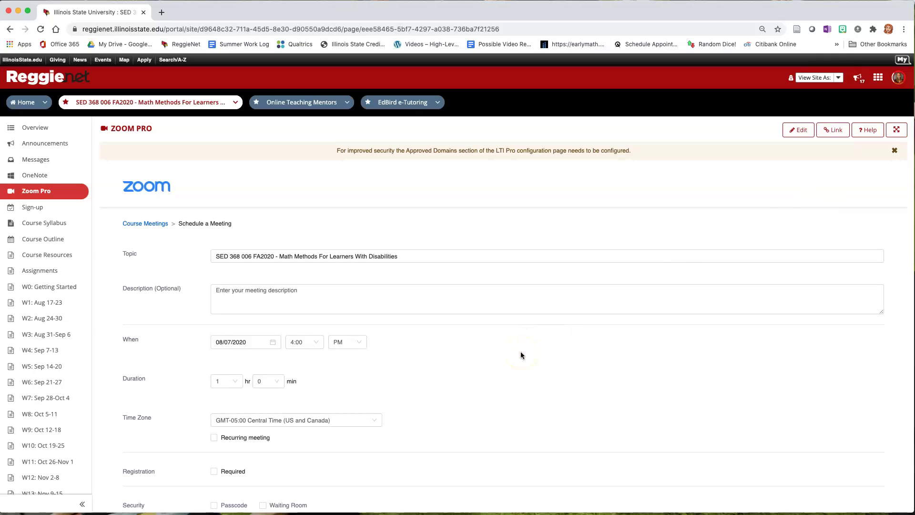
{"action": "scroll", "coordinate": [521, 355], "scroll_direction": "down", "scroll_amount": 4}
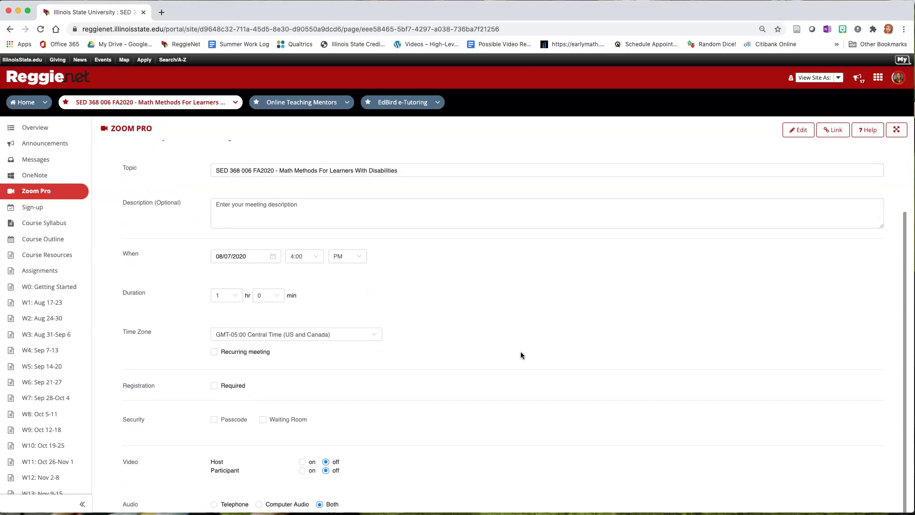
{"action": "scroll", "coordinate": [520, 355], "scroll_direction": "down", "scroll_amount": 3}
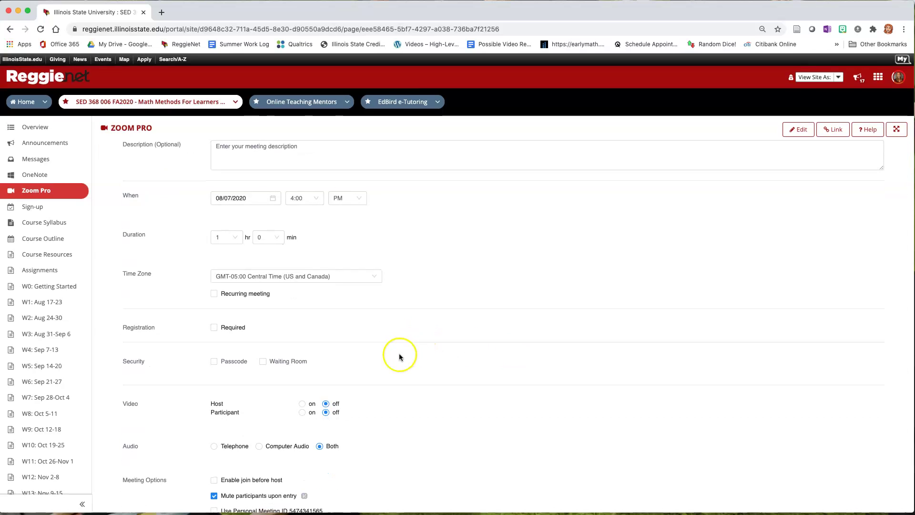
{"action": "left_click", "coordinate": [303, 364]}
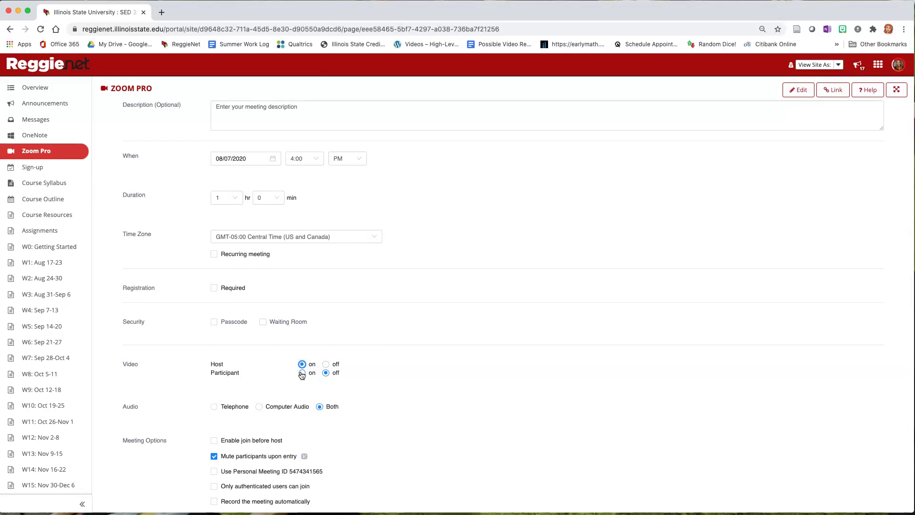
{"action": "left_click", "coordinate": [303, 373]}
{"action": "left_click", "coordinate": [266, 322]}
{"action": "scroll", "coordinate": [272, 326], "scroll_direction": "down", "scroll_amount": 2}
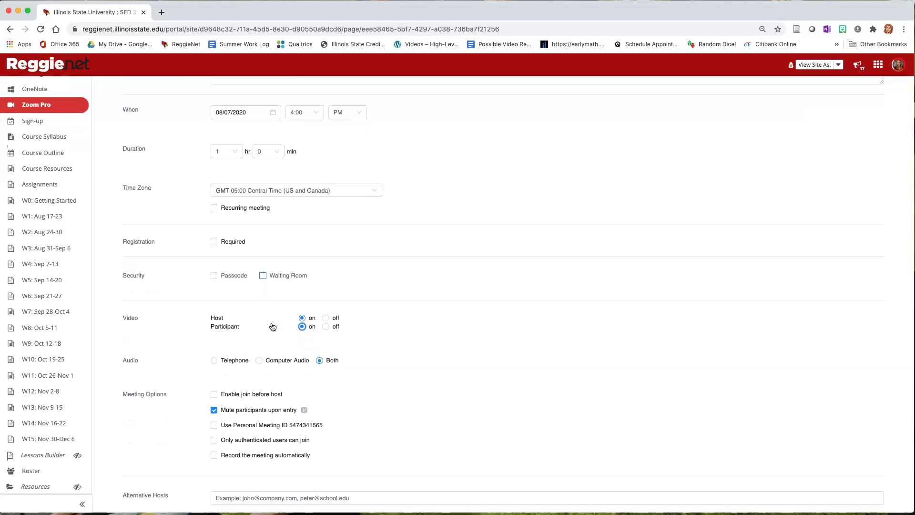
{"action": "scroll", "coordinate": [272, 327], "scroll_direction": "down", "scroll_amount": 3}
Step: Require ISU Login authentication and automatic cloud recording, then cancel the meeting form unsaved
{"action": "left_click", "coordinate": [277, 334]}
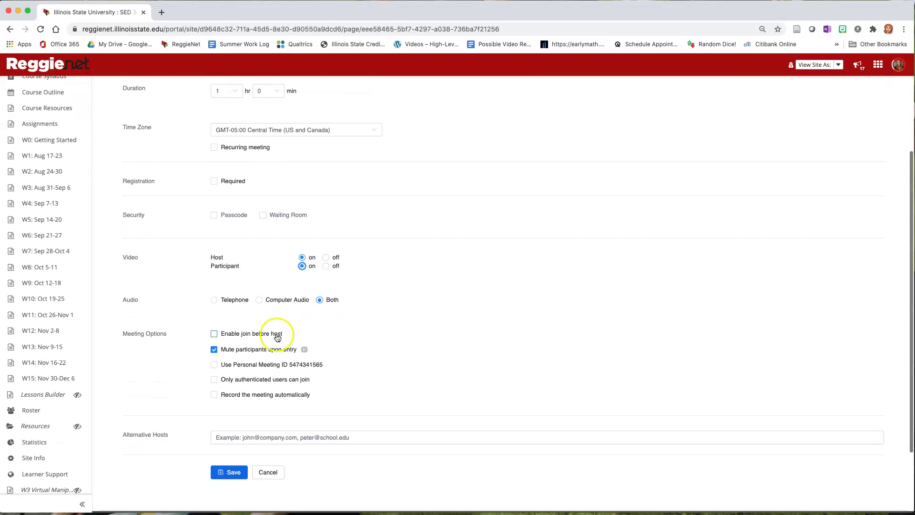
{"action": "left_click", "coordinate": [215, 380]}
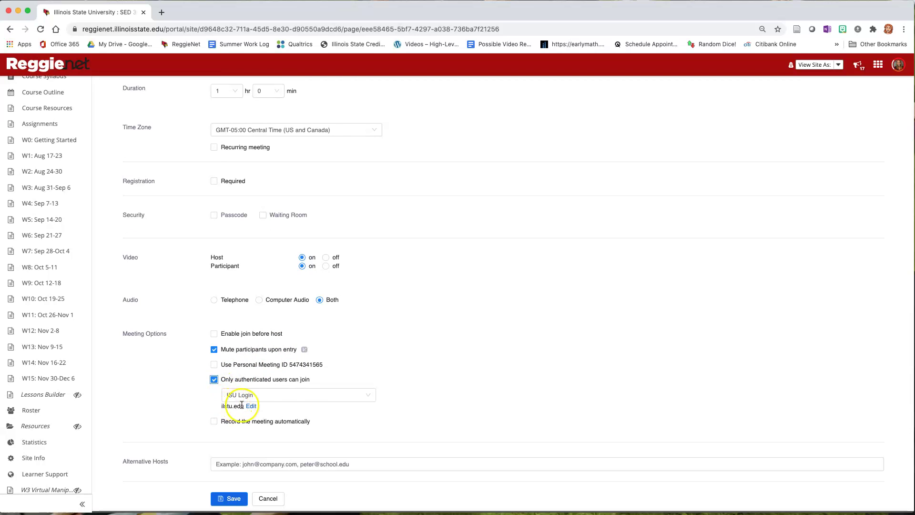
{"action": "left_click", "coordinate": [232, 399]}
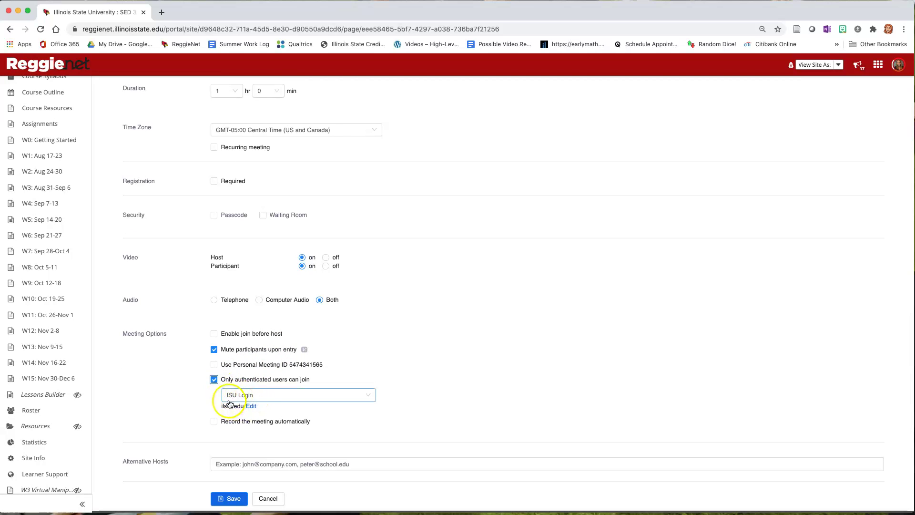
{"action": "left_click", "coordinate": [281, 399]}
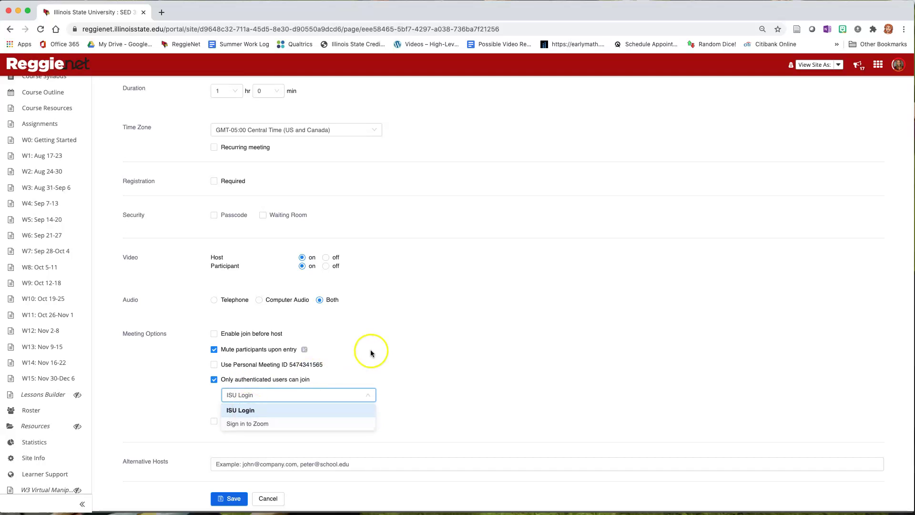
{"action": "left_click", "coordinate": [411, 343]}
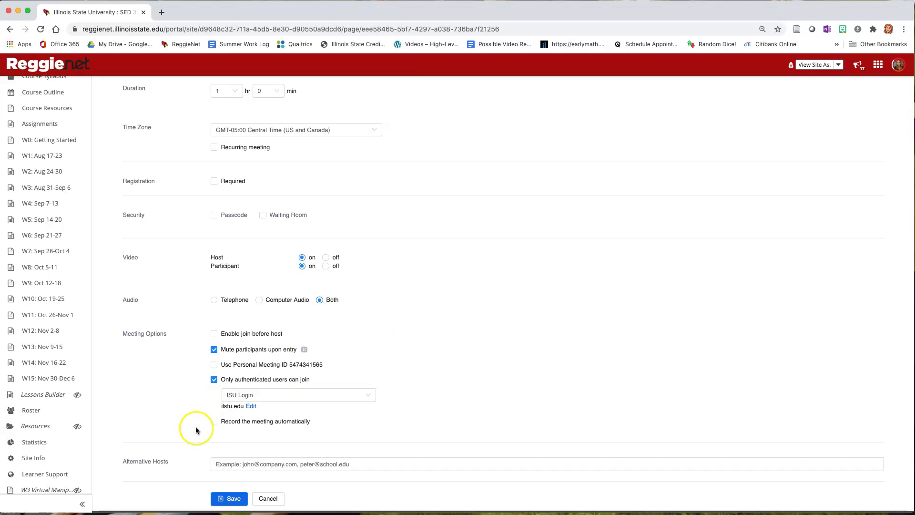
{"action": "left_click", "coordinate": [214, 421]}
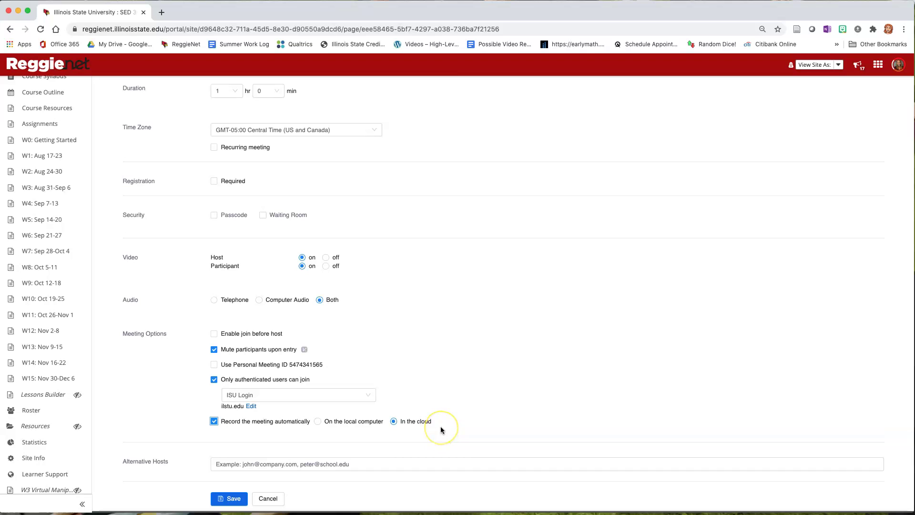
{"action": "left_click", "coordinate": [268, 499]}
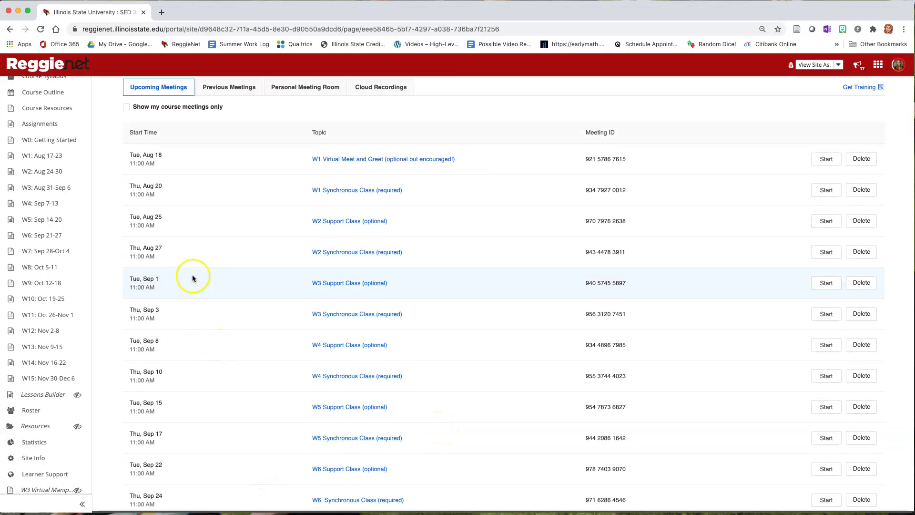
Step: Go back to the top and open Cloud Recordings, which shows none on or before 08/07/2020
{"action": "scroll", "coordinate": [143, 248], "scroll_direction": "up", "scroll_amount": 5}
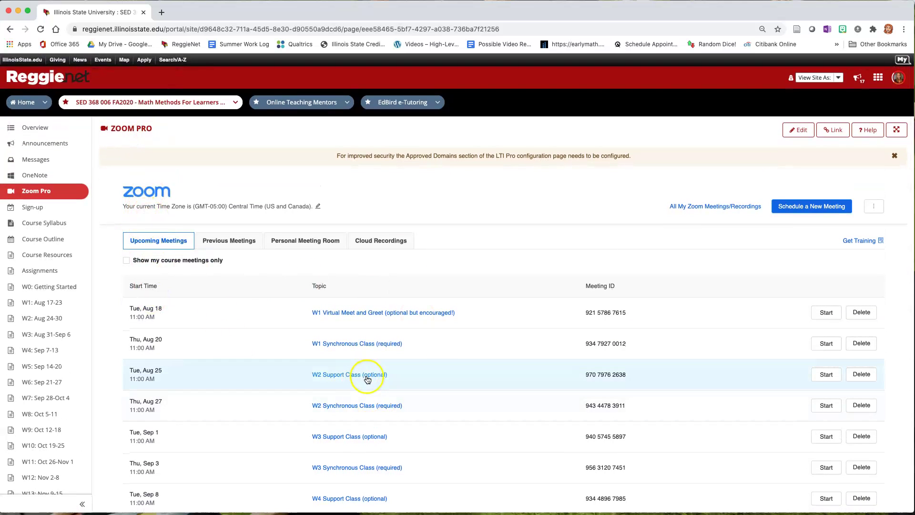
{"action": "left_click", "coordinate": [373, 248]}
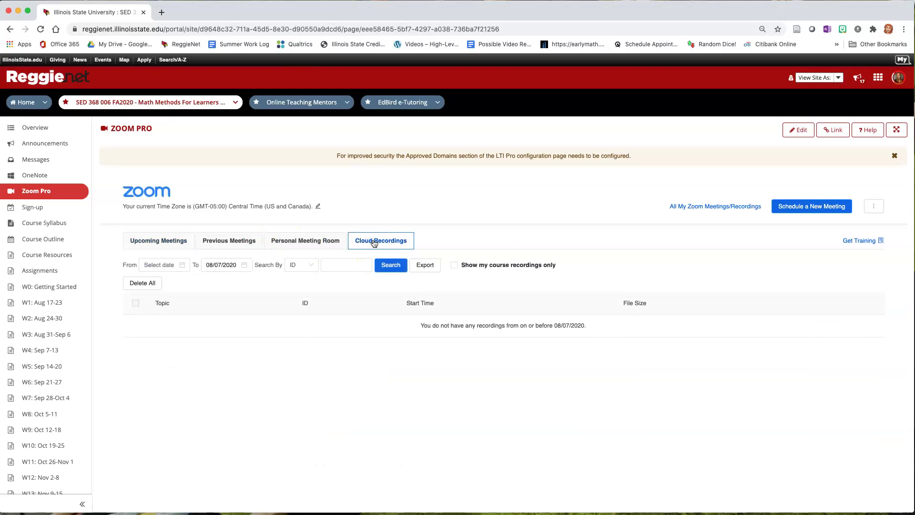